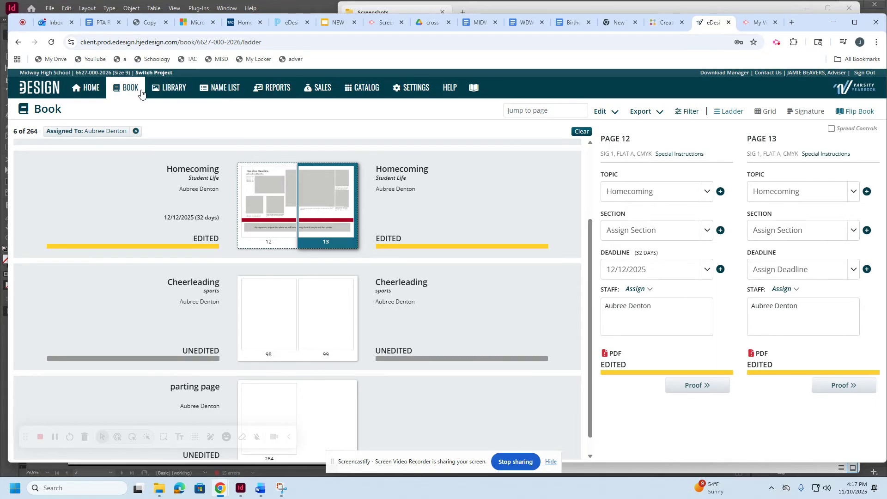
Step: Open the image library and show its Candids collection
{"action": "left_click", "coordinate": [174, 88]}
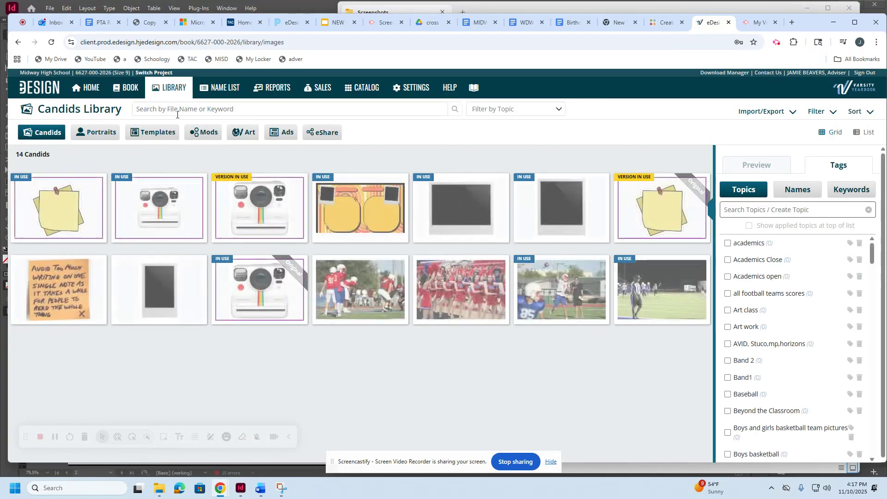
{"action": "left_click", "coordinate": [98, 135]}
{"action": "left_click", "coordinate": [46, 136]}
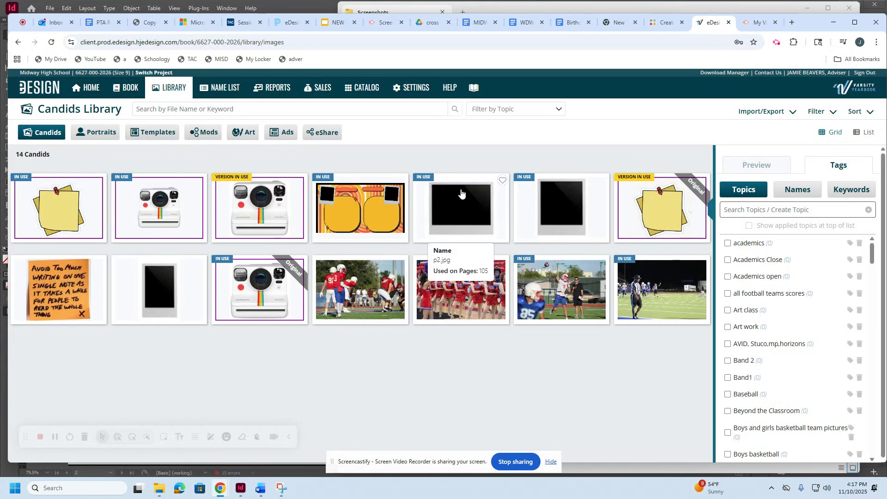
Step: Start an import from the device and browse through 2026, homecoming, parade and pep rally to the hoco pep rally folder modified 9/26/2025 1:58 PM
{"action": "left_click", "coordinate": [756, 113]}
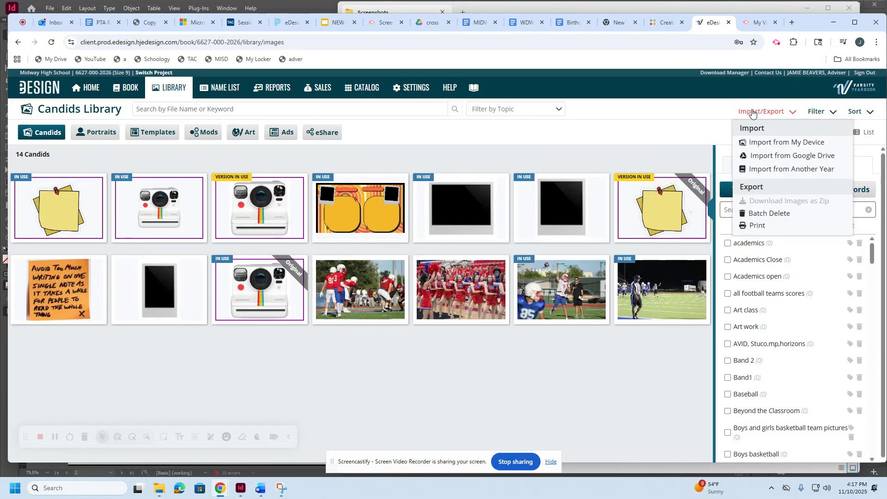
{"action": "left_click", "coordinate": [765, 147]}
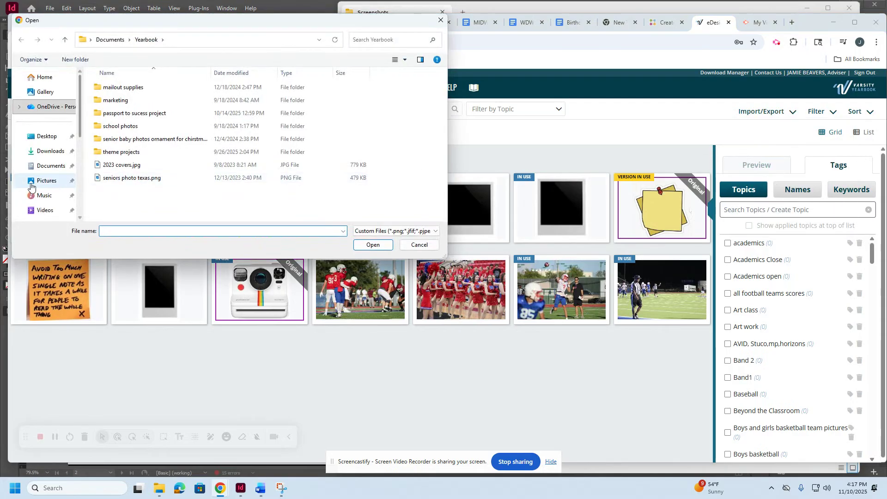
{"action": "scroll", "coordinate": [44, 174], "scroll_direction": "down", "scroll_amount": 3}
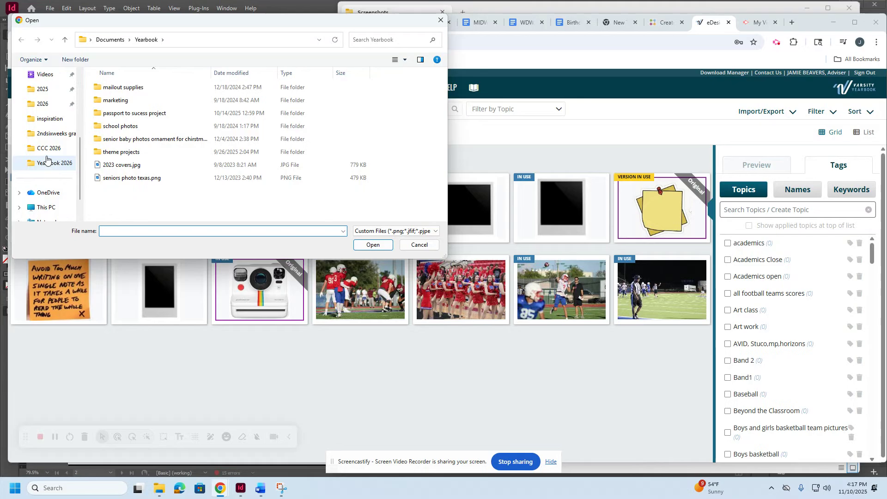
{"action": "left_click", "coordinate": [49, 105]}
{"action": "left_click", "coordinate": [135, 140]}
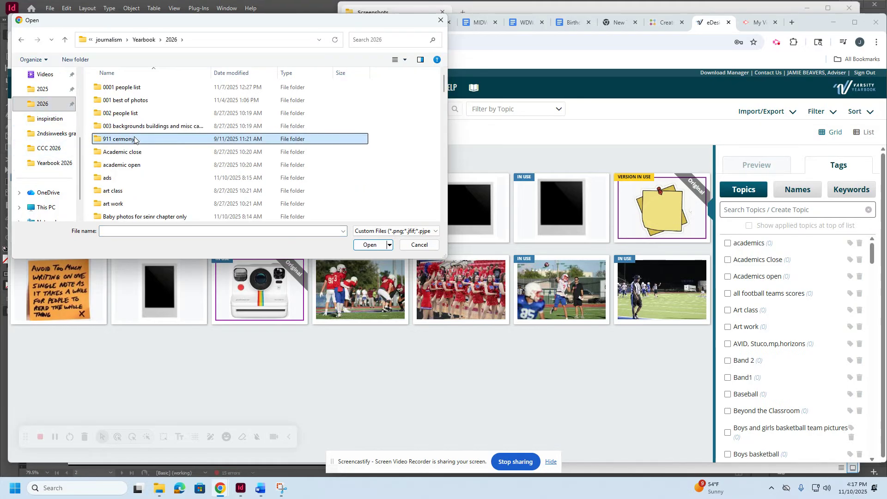
{"action": "key", "text": "h"}
{"action": "double_click", "coordinate": [137, 85]}
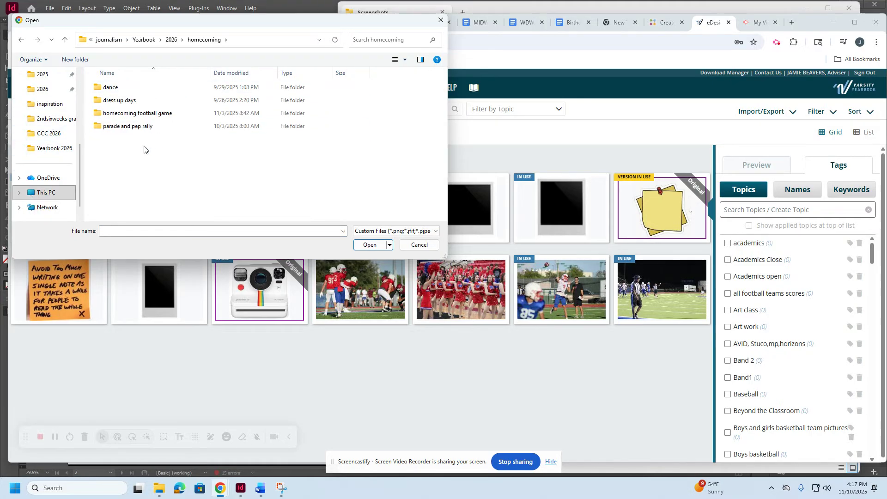
{"action": "double_click", "coordinate": [116, 128]}
{"action": "left_click", "coordinate": [132, 166]}
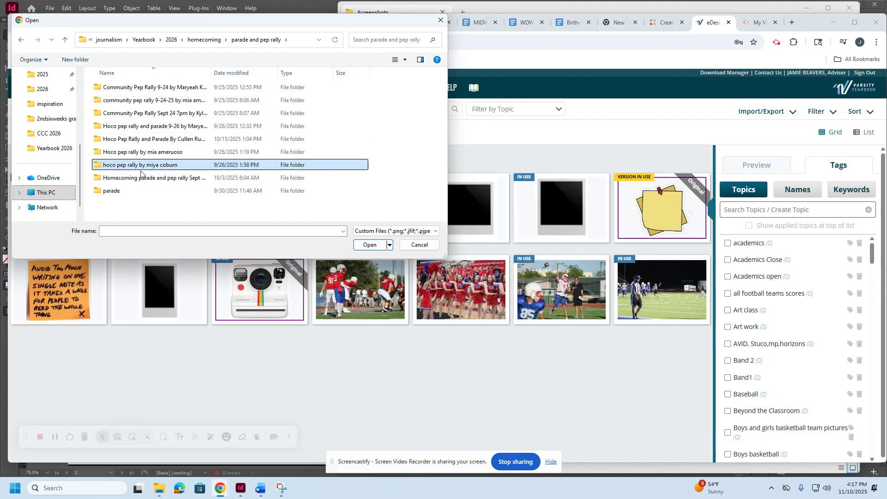
{"action": "double_click", "coordinate": [132, 165]}
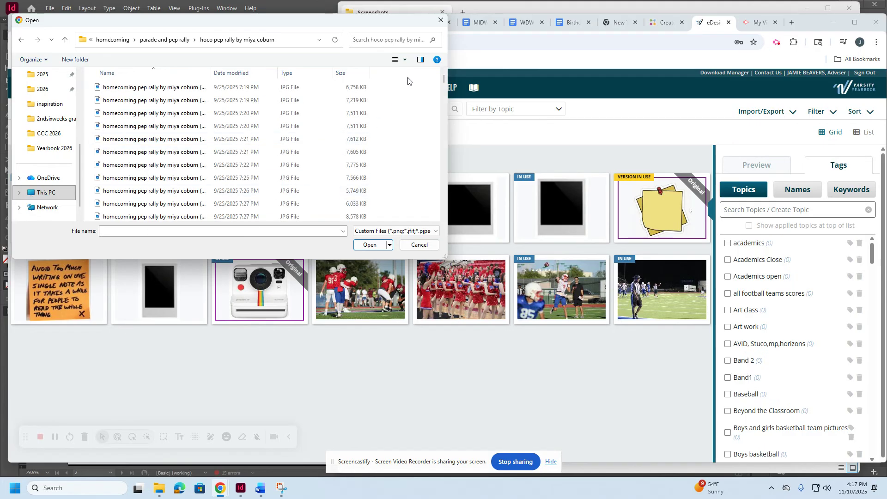
Step: Display the pep rally photo files as large icons so their thumbnails can be previewed
{"action": "left_click", "coordinate": [405, 60]}
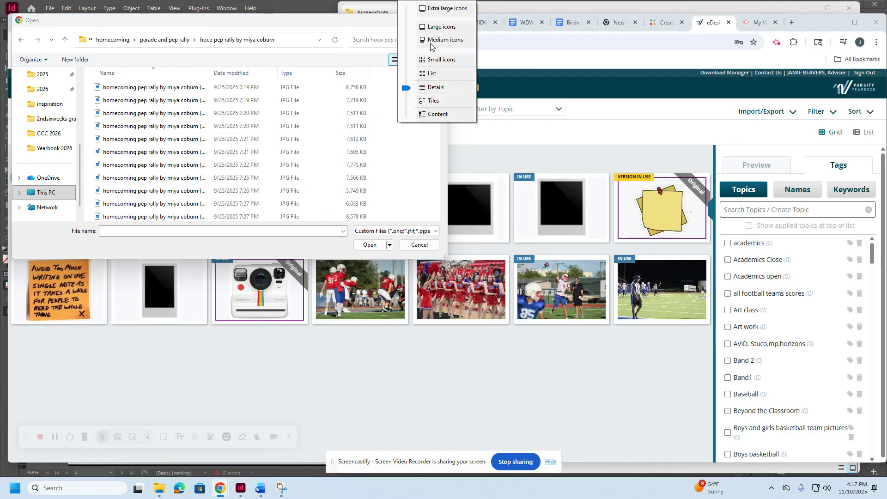
{"action": "left_click", "coordinate": [442, 10]}
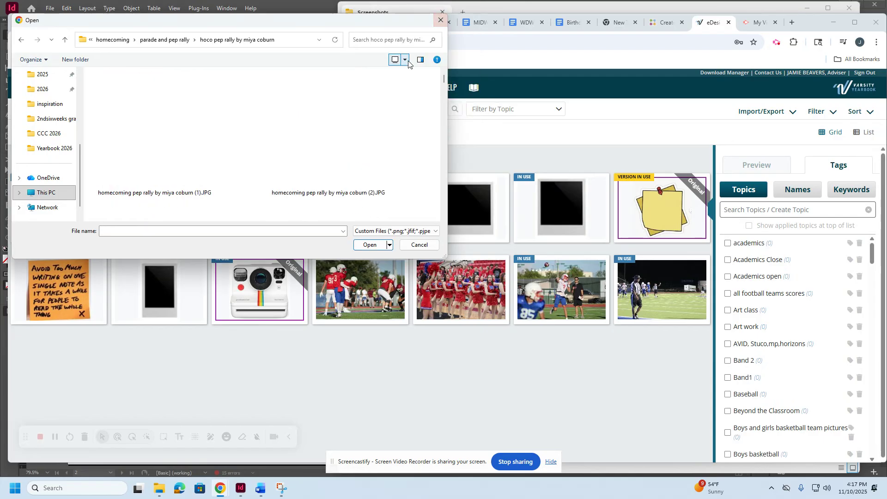
{"action": "left_click", "coordinate": [410, 62]}
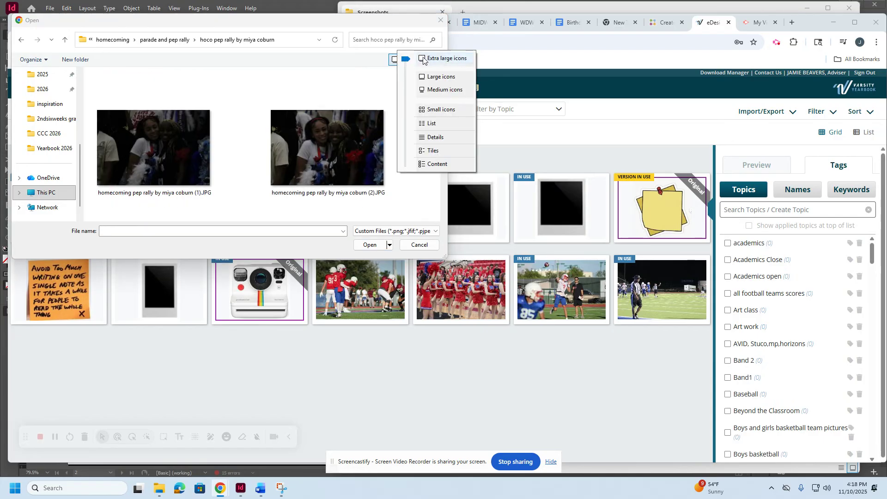
{"action": "left_click", "coordinate": [386, 77]}
{"action": "left_click", "coordinate": [405, 61]}
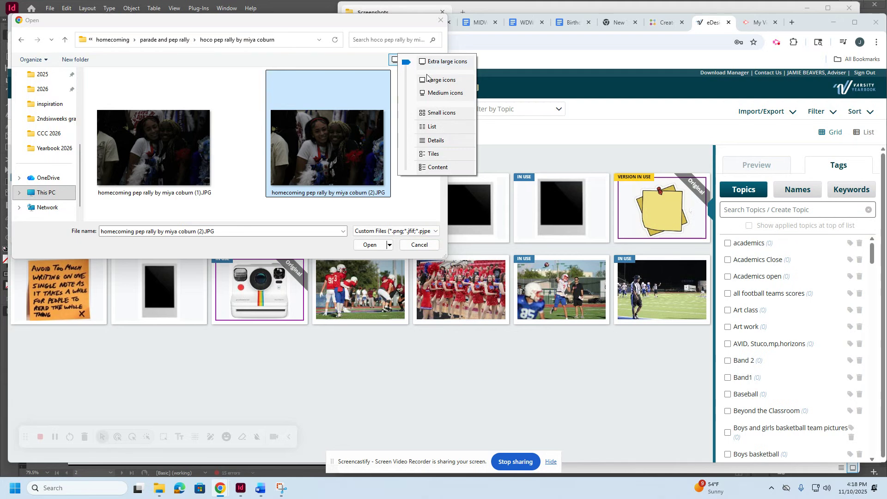
{"action": "left_click", "coordinate": [428, 83]}
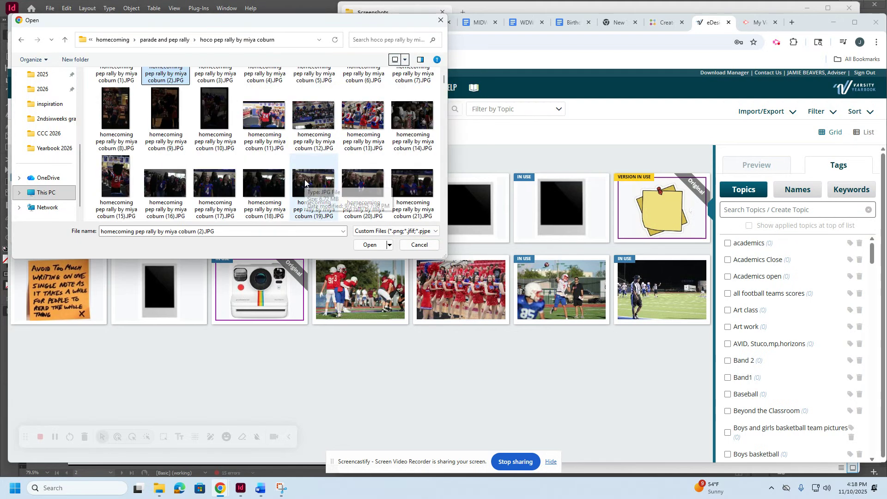
Step: Import homecoming pep rally photo (11) into the Candids library and skip tagging on upload
{"action": "left_click", "coordinate": [265, 171]}
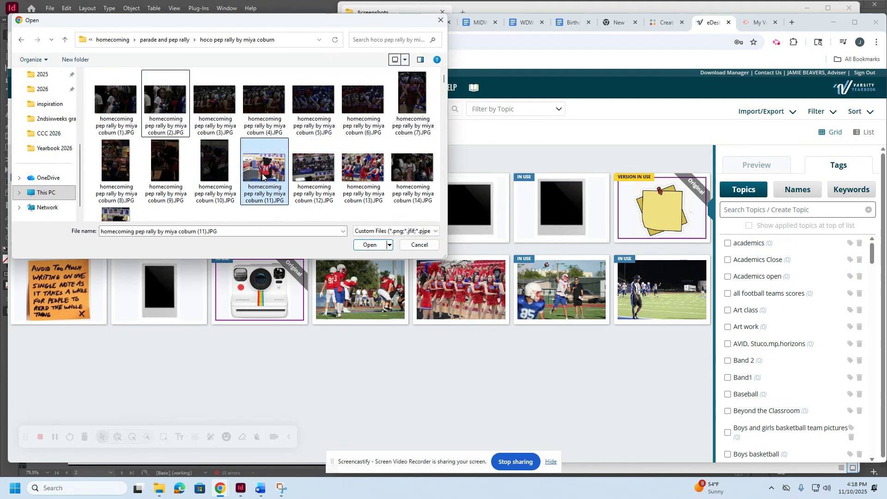
{"action": "left_click", "coordinate": [368, 248]}
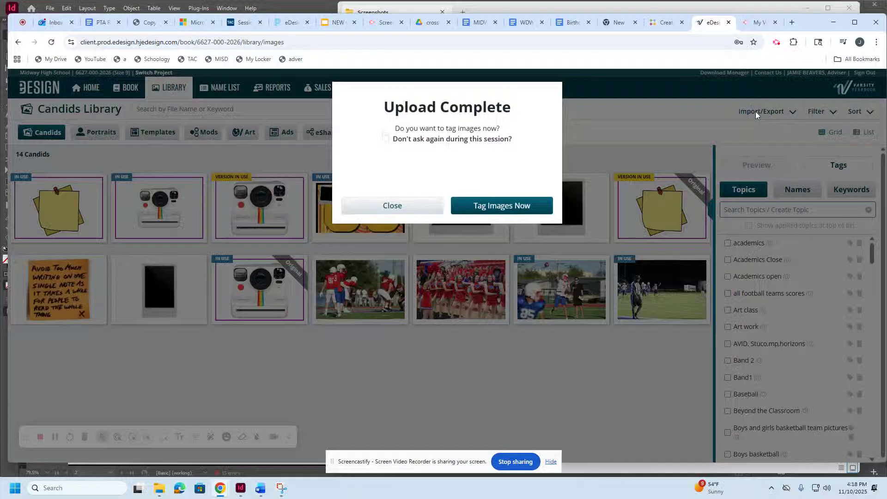
{"action": "left_click", "coordinate": [391, 204]}
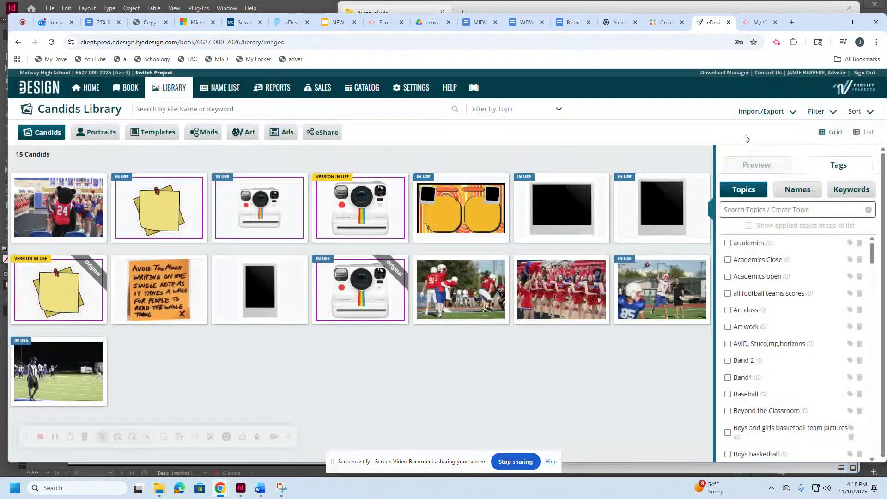
{"action": "left_click", "coordinate": [763, 117]}
{"action": "left_click", "coordinate": [768, 147]}
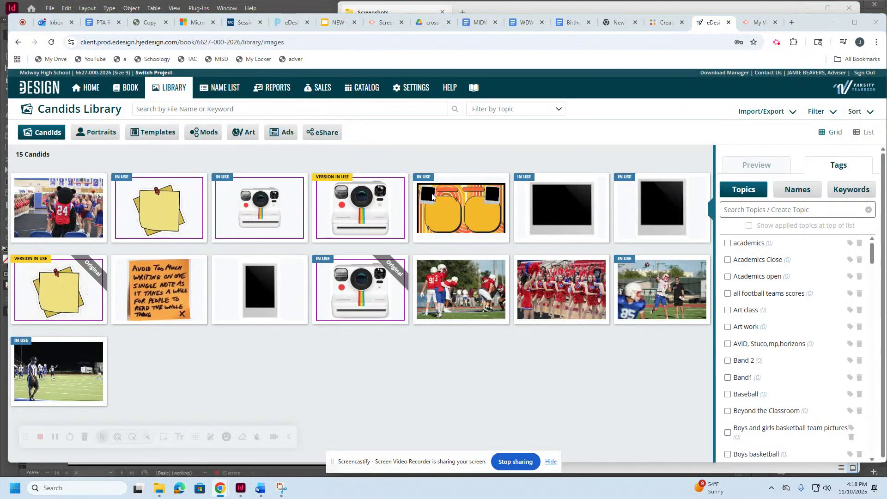
{"action": "left_click", "coordinate": [294, 161]}
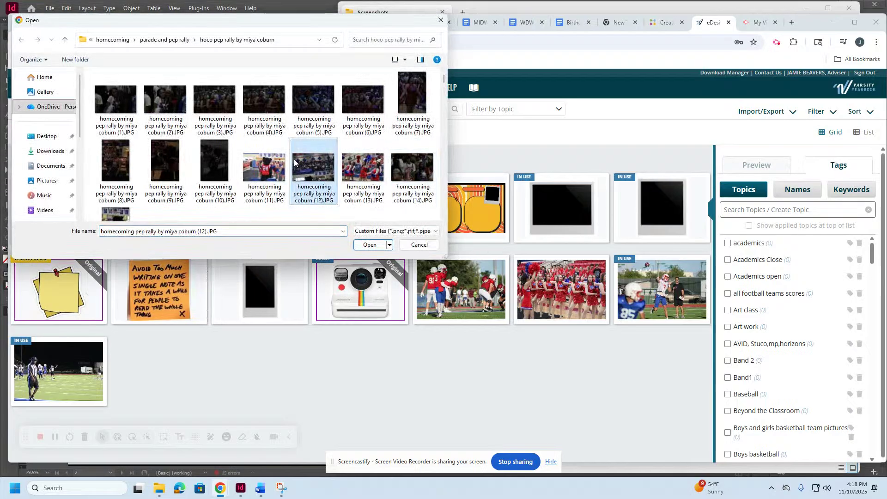
{"action": "key", "text": "ctrl+a"}
{"action": "mouse_move", "coordinate": [442, 82]}
{"action": "left_mouse_down"}
{"action": "mouse_move", "coordinate": [442, 95]}
{"action": "mouse_move", "coordinate": [444, 79]}
{"action": "left_mouse_up"}
{"action": "left_click", "coordinate": [363, 103]}
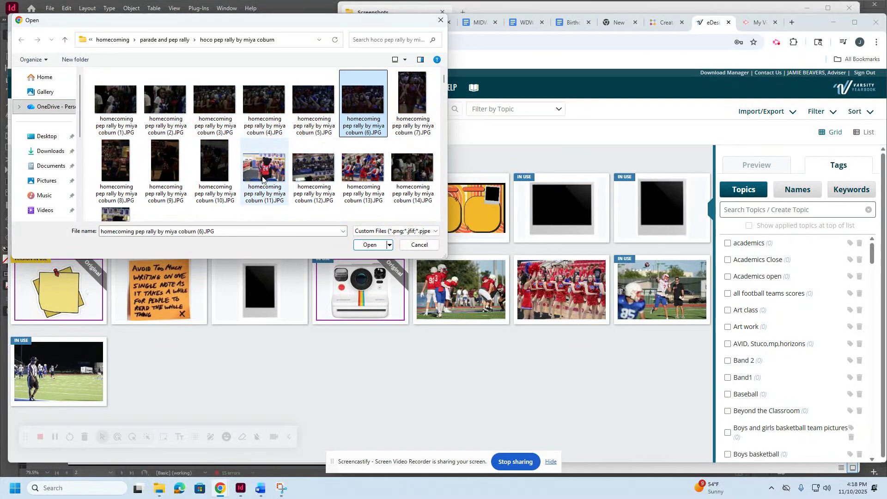
{"action": "left_click", "coordinate": [111, 98]}
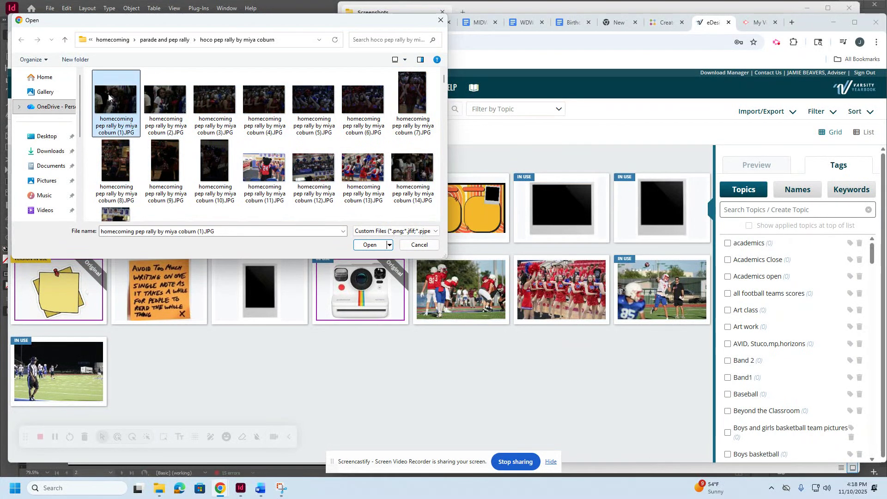
{"action": "left_click", "coordinate": [375, 186], "text": "shift"}
{"action": "left_click", "coordinate": [365, 185]}
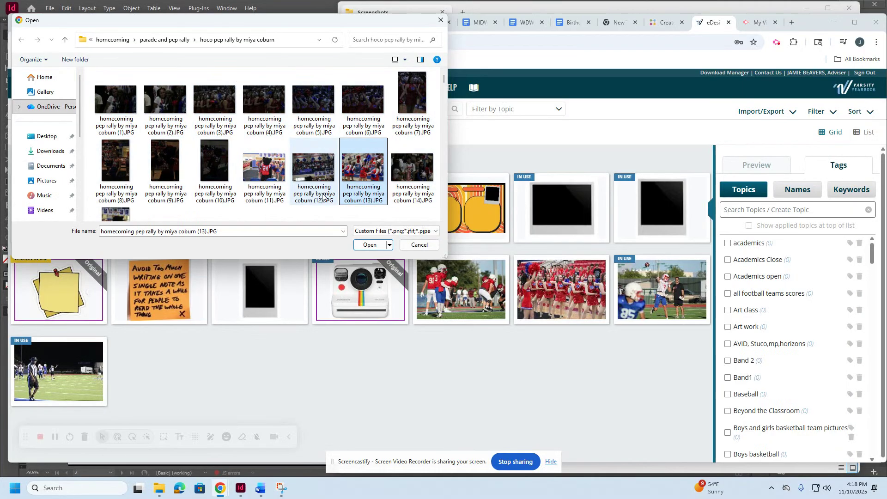
{"action": "left_click", "coordinate": [165, 100], "text": "ctrl"}
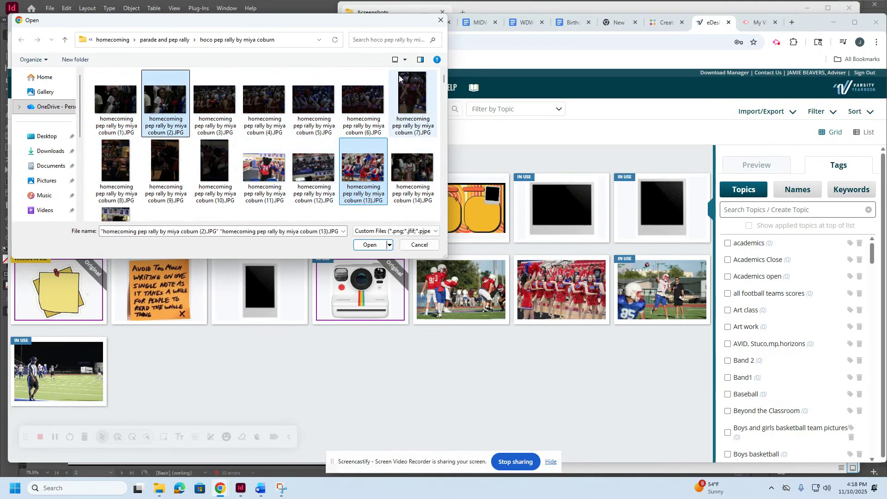
{"action": "left_click", "coordinate": [422, 85], "text": "ctrl"}
{"action": "left_click", "coordinate": [178, 167], "text": "ctrl"}
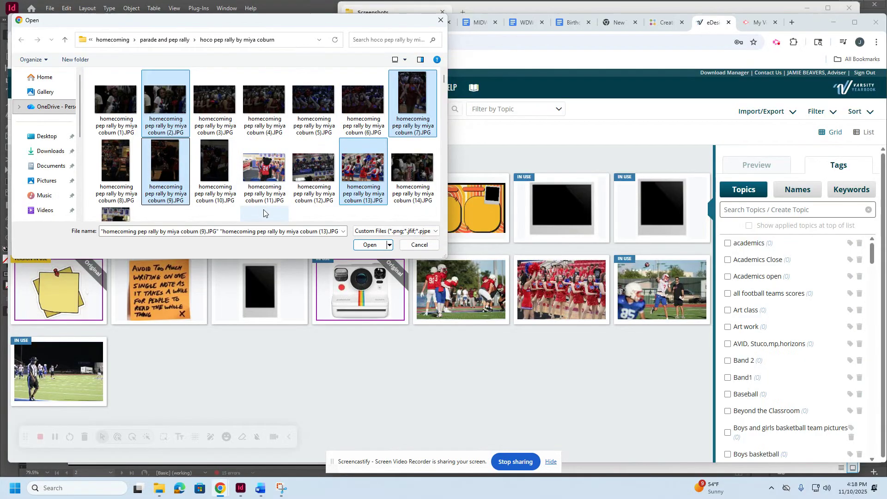
{"action": "left_click", "coordinate": [420, 245]}
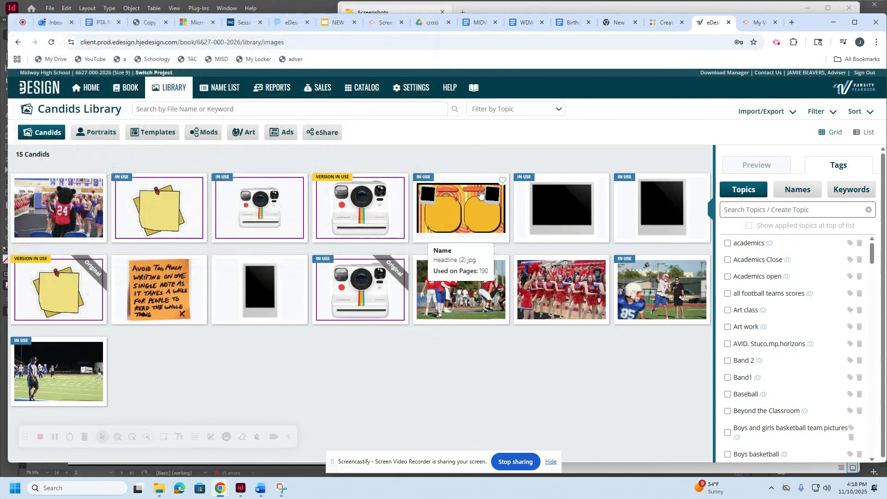
Step: Tag the imported mascot photo from the pep rally with the Homecoming topic
{"action": "left_click", "coordinate": [58, 222]}
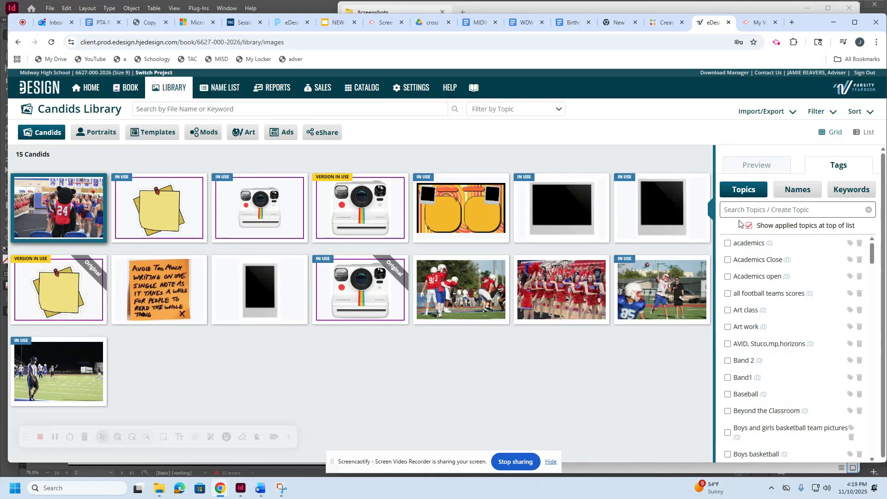
{"action": "left_click", "coordinate": [853, 191]}
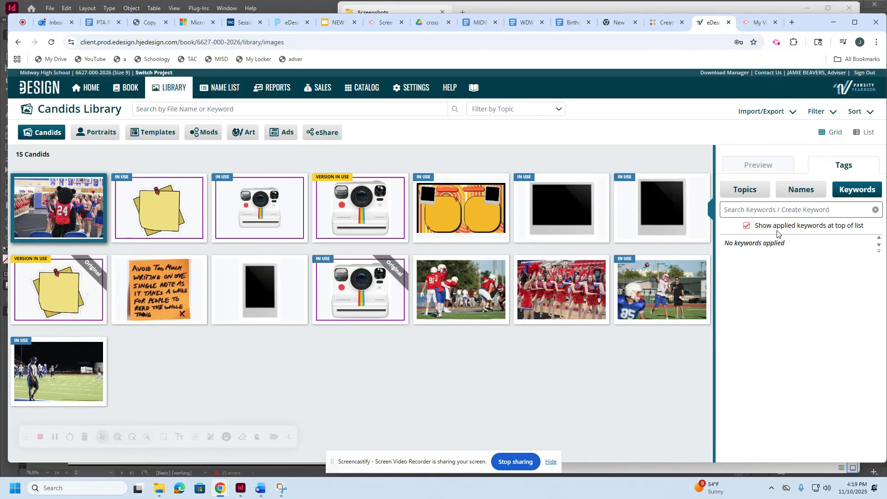
{"action": "left_click", "coordinate": [741, 196]}
{"action": "scroll", "coordinate": [785, 340], "scroll_direction": "down", "scroll_amount": 3}
{"action": "scroll", "coordinate": [783, 342], "scroll_direction": "down", "scroll_amount": 10}
{"action": "scroll", "coordinate": [782, 342], "scroll_direction": "down", "scroll_amount": 10}
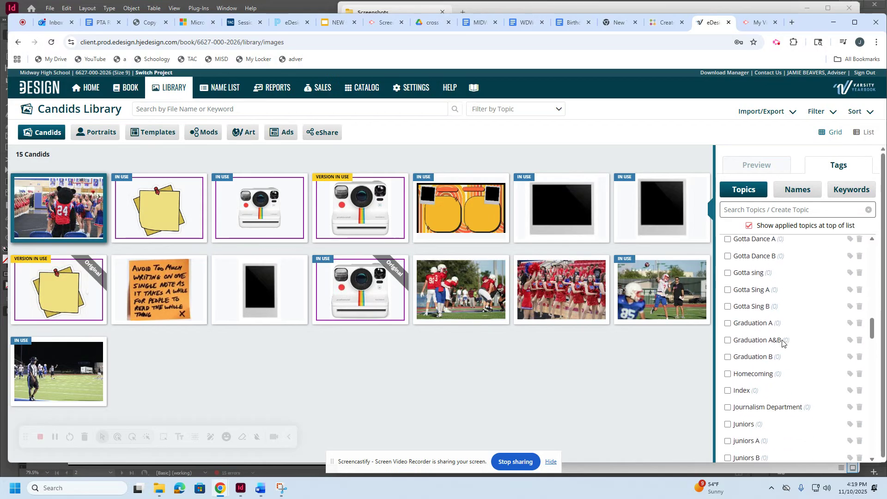
{"action": "left_click", "coordinate": [730, 376]}
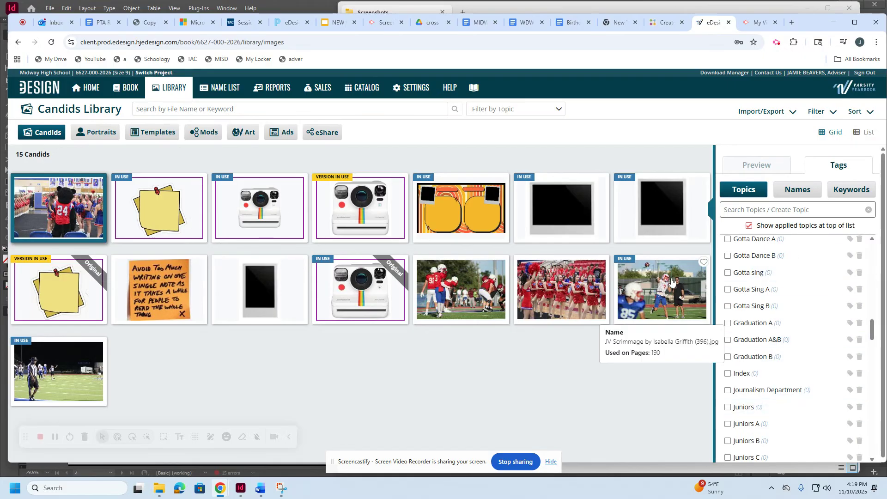
{"action": "scroll", "coordinate": [781, 341], "scroll_direction": "down", "scroll_amount": 3}
{"action": "scroll", "coordinate": [786, 354], "scroll_direction": "up", "scroll_amount": 3}
{"action": "scroll", "coordinate": [786, 355], "scroll_direction": "up", "scroll_amount": 15}
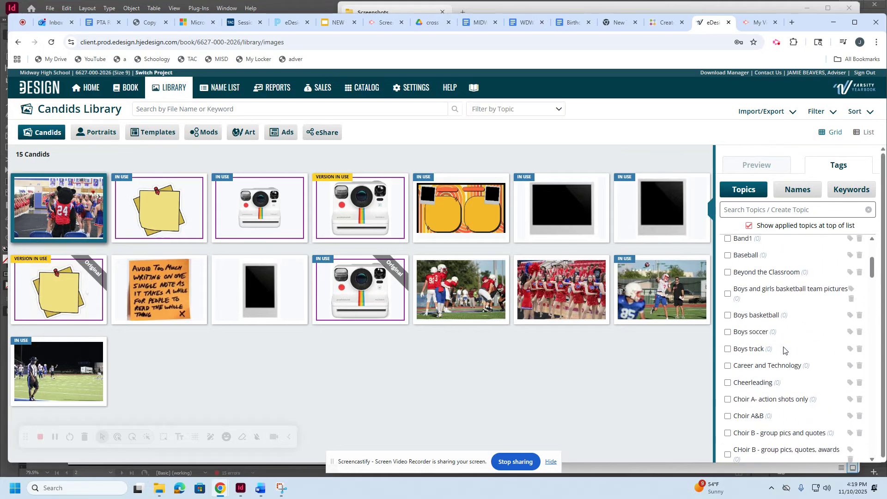
{"action": "left_click", "coordinate": [852, 193]}
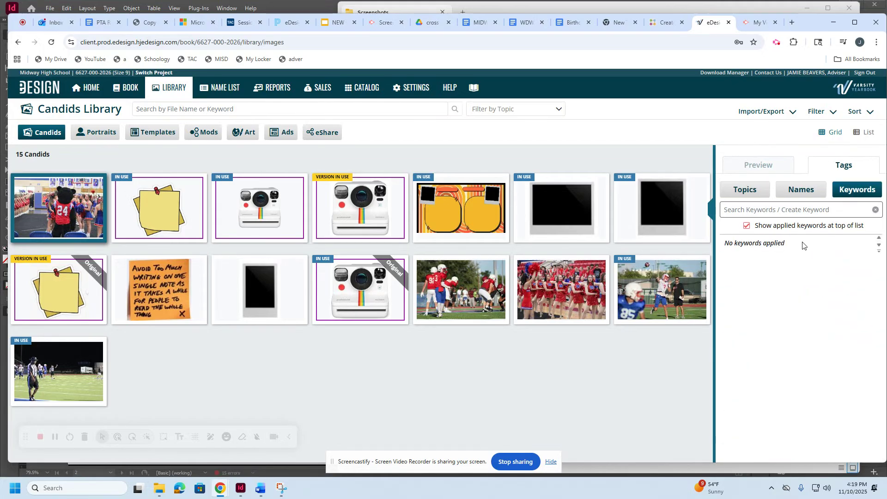
{"action": "left_click", "coordinate": [810, 209]}
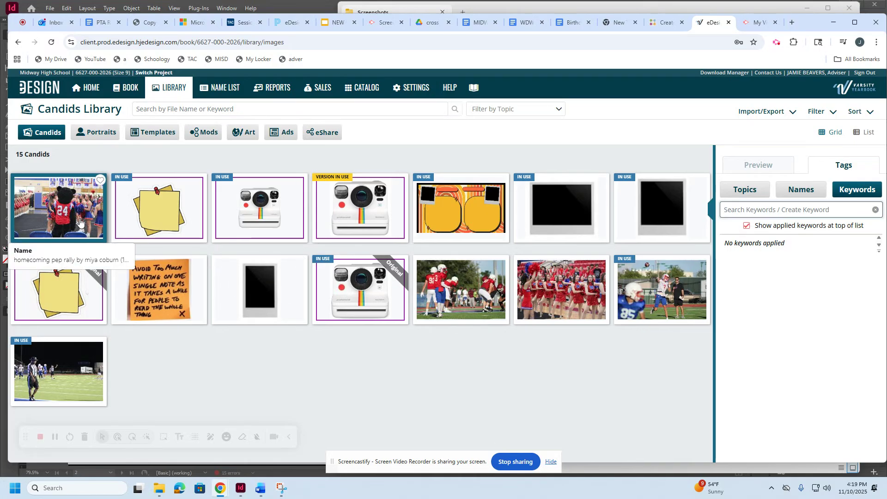
Step: Open the Homecoming spread, pages 12-13, from the book ladder and unlock page 12 for editing
{"action": "left_click", "coordinate": [130, 89]}
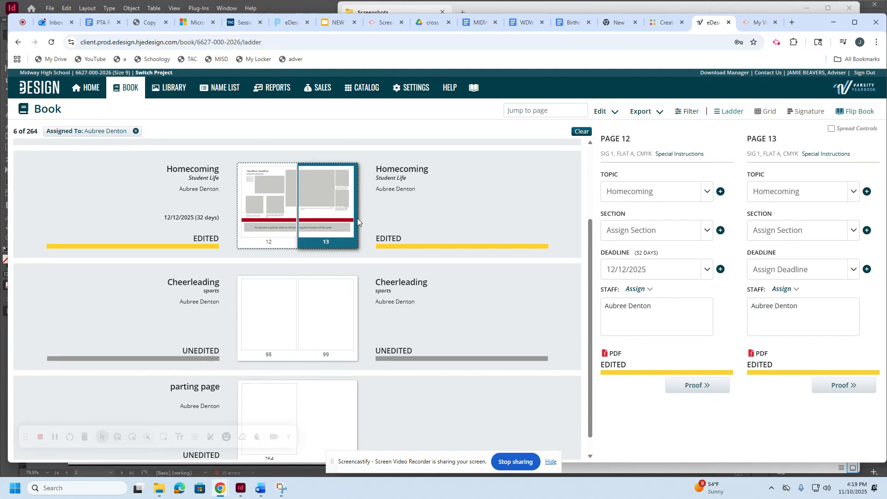
{"action": "double_click", "coordinate": [312, 218]}
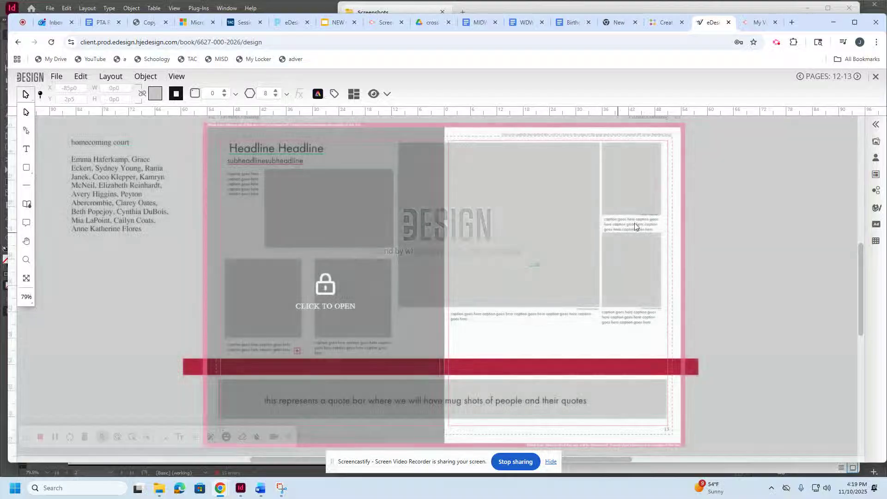
{"action": "left_click", "coordinate": [341, 307]}
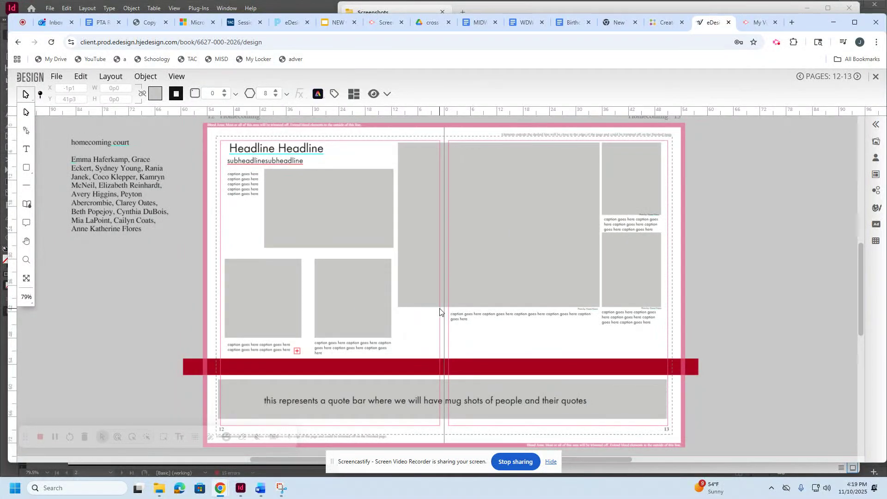
Step: Import a sideline photo from the 2026 homecoming game vs Harker Heights folder into the spread's Candids library
{"action": "left_click", "coordinate": [877, 144]}
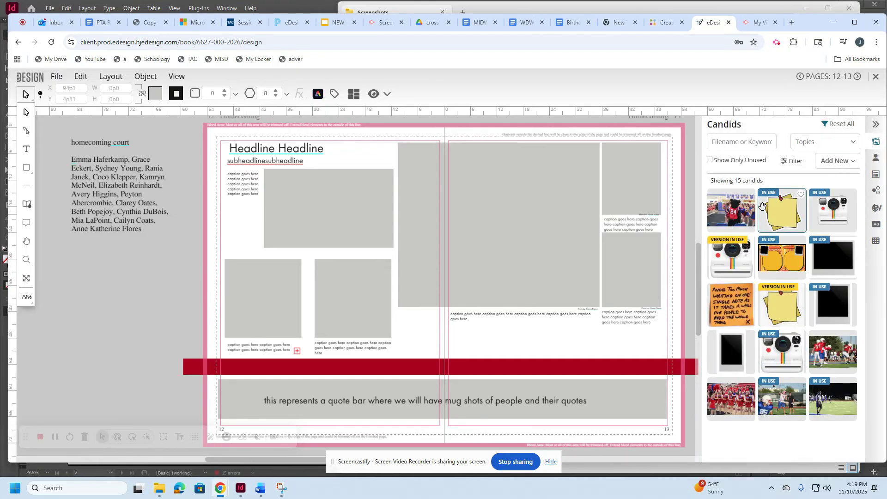
{"action": "left_click", "coordinate": [158, 488]}
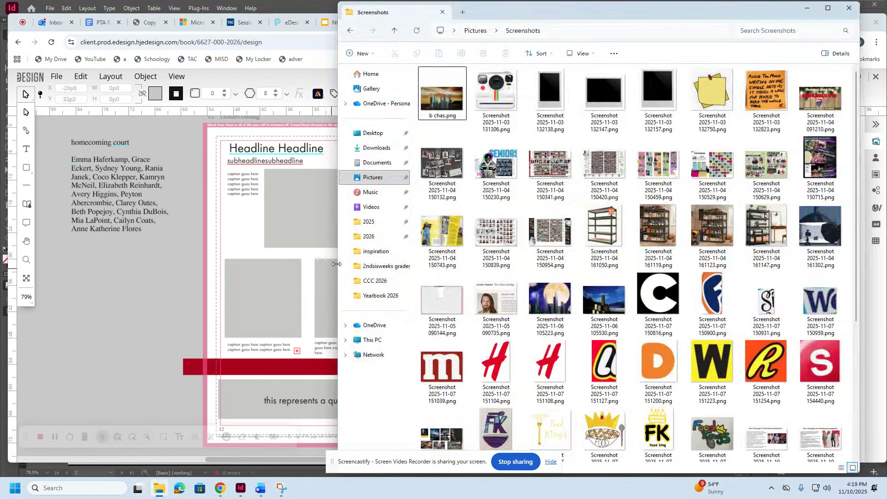
{"action": "left_click", "coordinate": [369, 236]}
{"action": "left_click", "coordinate": [469, 252]}
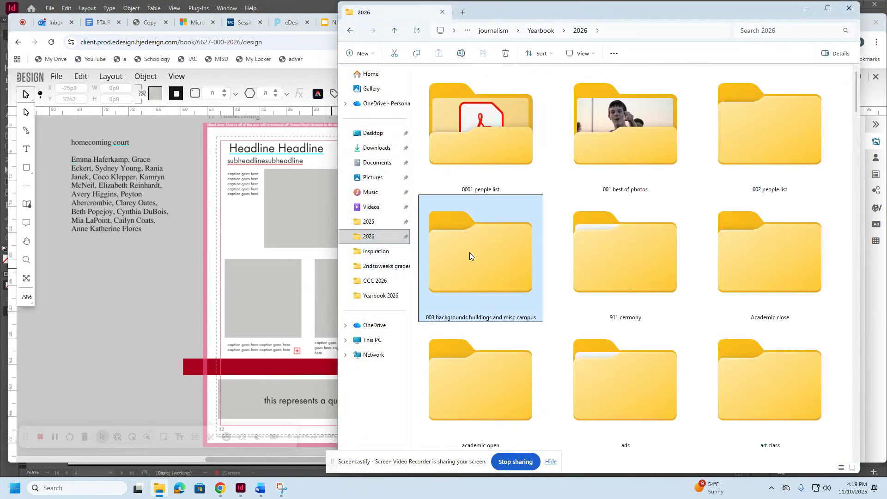
{"action": "key", "text": "h"}
{"action": "double_click", "coordinate": [639, 120]}
{"action": "double_click", "coordinate": [438, 111]}
{"action": "double_click", "coordinate": [444, 85]}
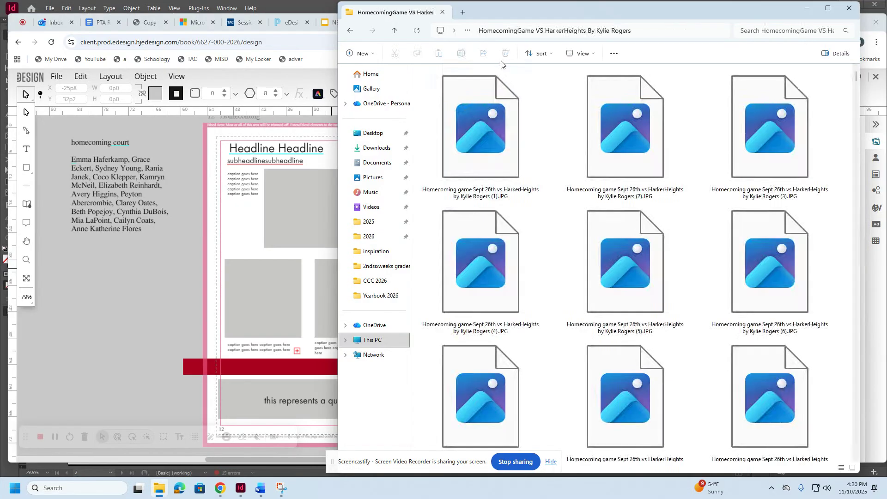
{"action": "left_click_drag", "start_coordinate": [537, 11], "coordinate": [247, 63]}
{"action": "left_click_drag", "start_coordinate": [468, 187], "coordinate": [776, 273]}
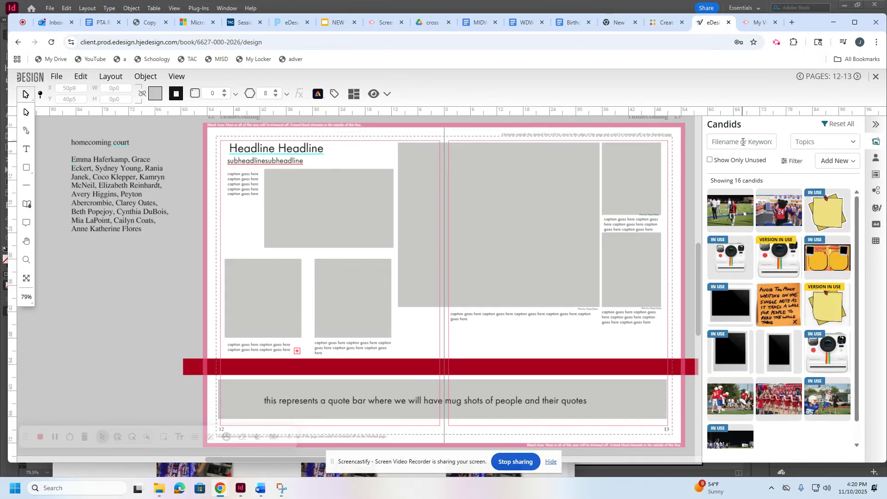
Step: Filter the candids by the Homecoming topic to view its tagged photos, and reset the topic filter
{"action": "left_click", "coordinate": [835, 143]}
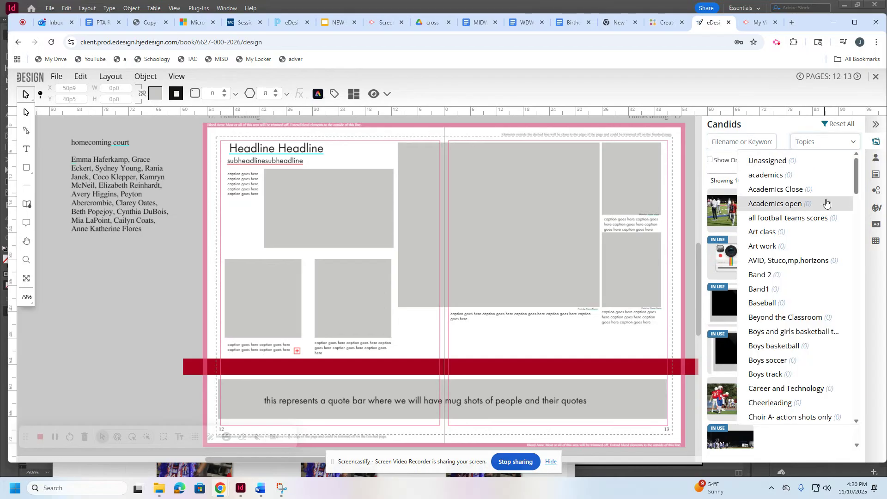
{"action": "left_click_drag", "start_coordinate": [858, 188], "coordinate": [854, 286]}
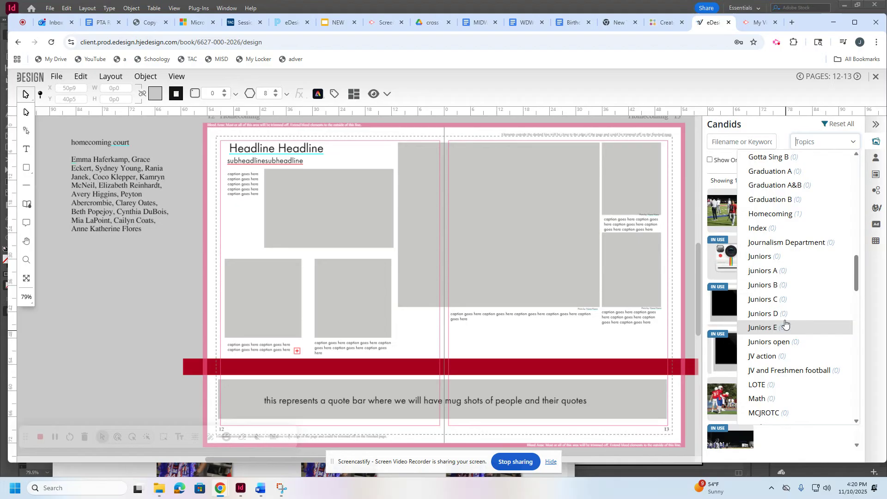
{"action": "left_click", "coordinate": [765, 214]}
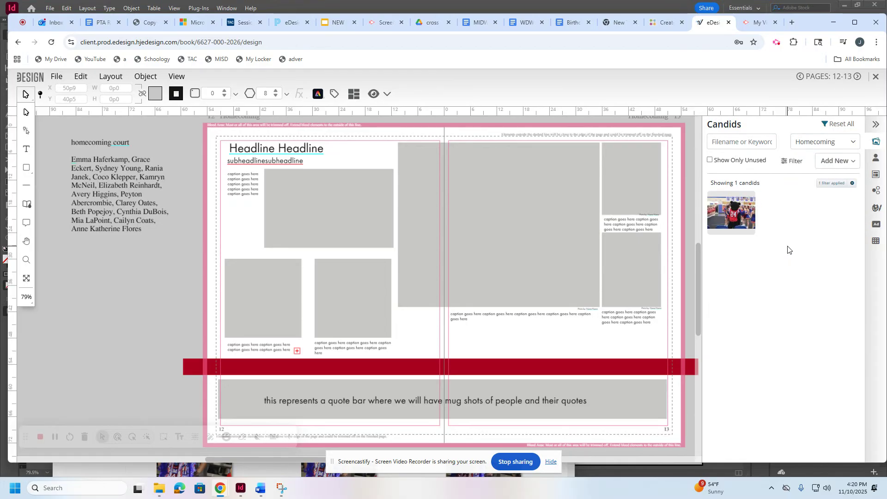
{"action": "left_click", "coordinate": [848, 143]}
{"action": "left_click", "coordinate": [804, 193]}
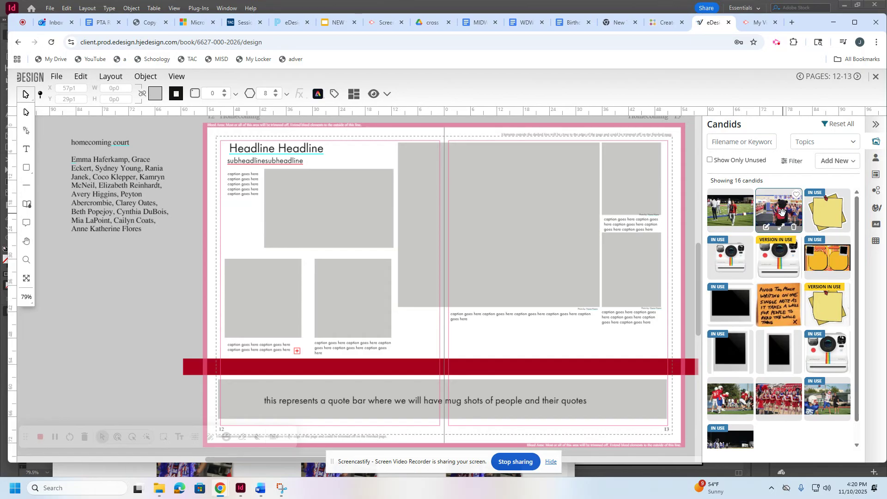
Step: Place the mascot photo in the large center frame, enlarge it to about 53% and reposition it within the crop
{"action": "left_click_drag", "start_coordinate": [783, 211], "coordinate": [465, 253]}
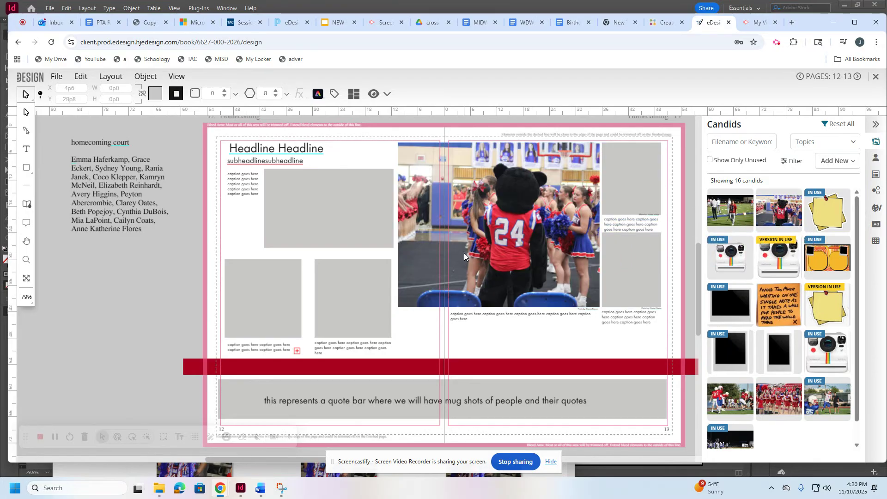
{"action": "left_click", "coordinate": [479, 233]}
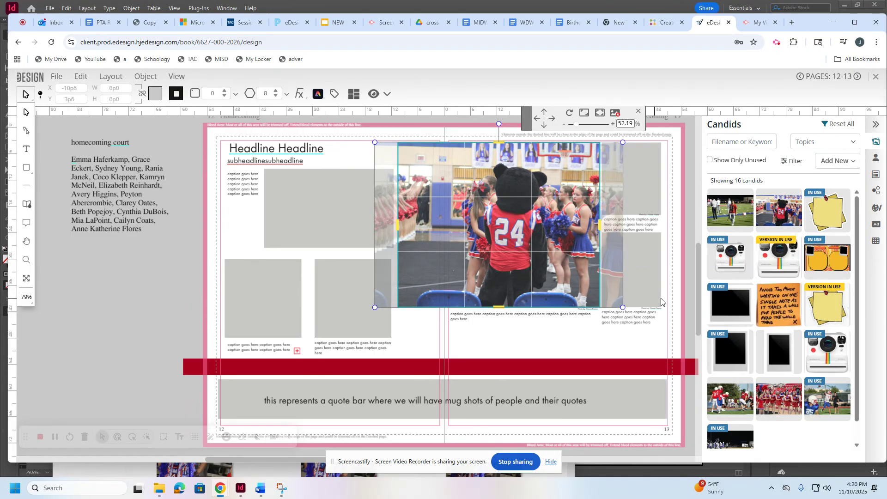
{"action": "mouse_move", "coordinate": [375, 308]}
{"action": "left_mouse_down"}
{"action": "mouse_move", "coordinate": [317, 347]}
{"action": "mouse_move", "coordinate": [317, 367]}
{"action": "mouse_move", "coordinate": [372, 311]}
{"action": "mouse_move", "coordinate": [370, 318]}
{"action": "mouse_move", "coordinate": [363, 308]}
{"action": "left_mouse_up"}
{"action": "mouse_move", "coordinate": [481, 234]}
{"action": "left_mouse_down"}
{"action": "mouse_move", "coordinate": [501, 228]}
{"action": "mouse_move", "coordinate": [461, 232]}
{"action": "mouse_move", "coordinate": [486, 233]}
{"action": "left_mouse_up"}
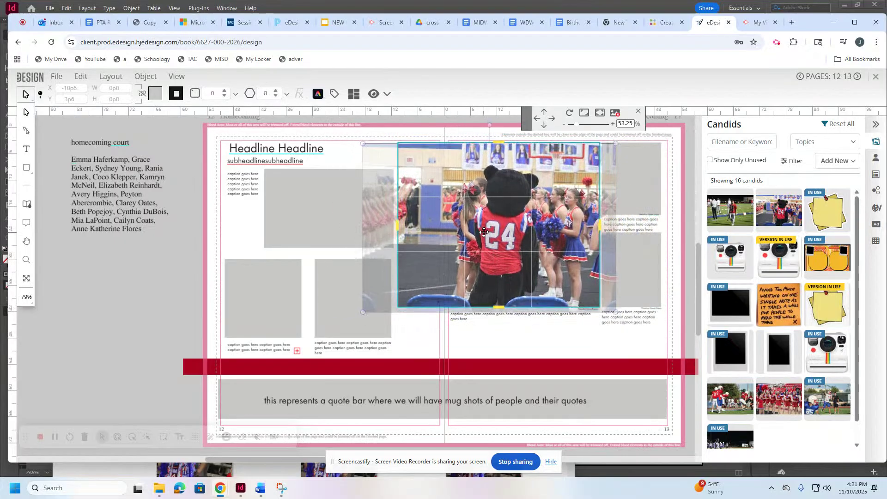
{"action": "left_click", "coordinate": [495, 359]}
Step: Place the football sideline photo in page 13's upper side frame and the large center frame, and the cheerleader photo below the subheadline
{"action": "left_click_drag", "start_coordinate": [730, 210], "coordinate": [639, 187]}
{"action": "left_click_drag", "start_coordinate": [764, 382], "coordinate": [329, 209]}
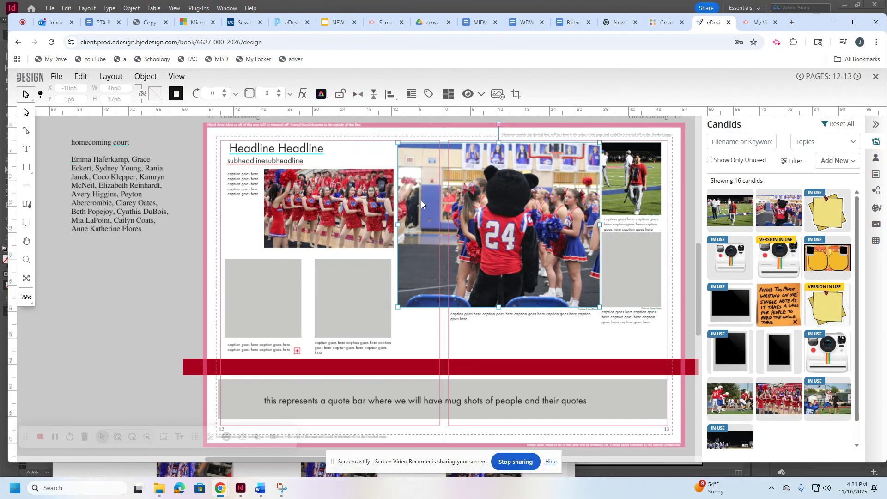
{"action": "left_click", "coordinate": [357, 209]}
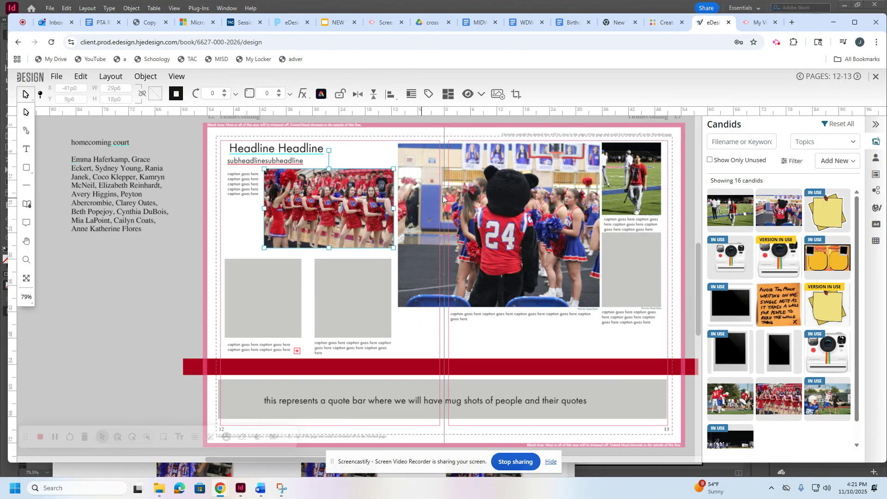
{"action": "left_click", "coordinate": [543, 231]}
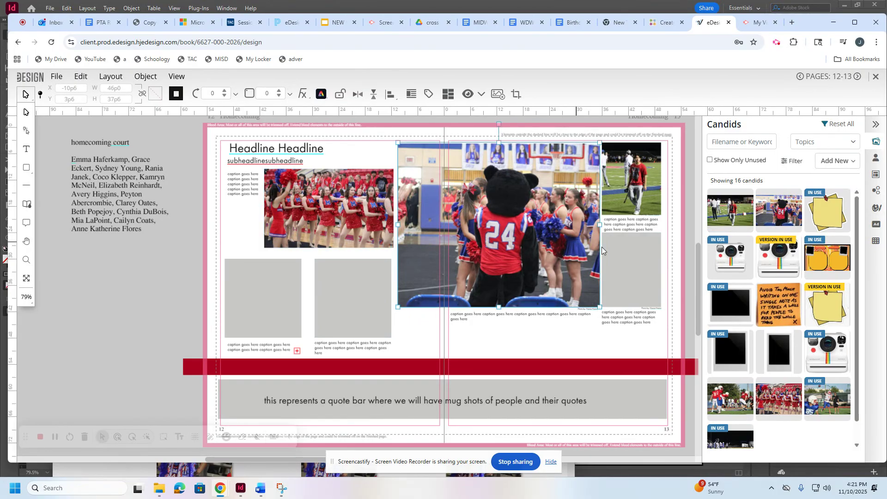
{"action": "left_click_drag", "start_coordinate": [736, 231], "coordinate": [532, 277]}
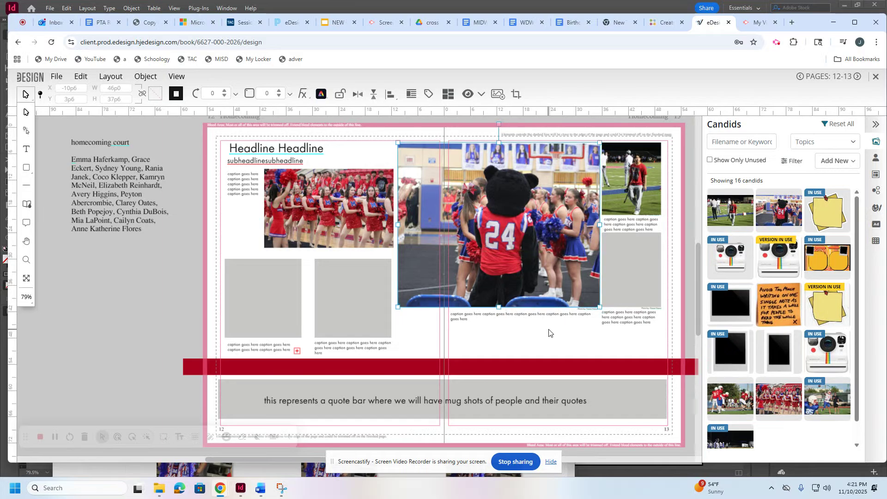
Step: Place the football passing photo in page 13's lower side frame and page 12's lower-left frame, and the instant camera picture in the adjacent frame
{"action": "left_click_drag", "start_coordinate": [827, 398], "coordinate": [649, 277]}
{"action": "left_click_drag", "start_coordinate": [730, 399], "coordinate": [579, 354]}
{"action": "left_click_drag", "start_coordinate": [827, 398], "coordinate": [266, 289]}
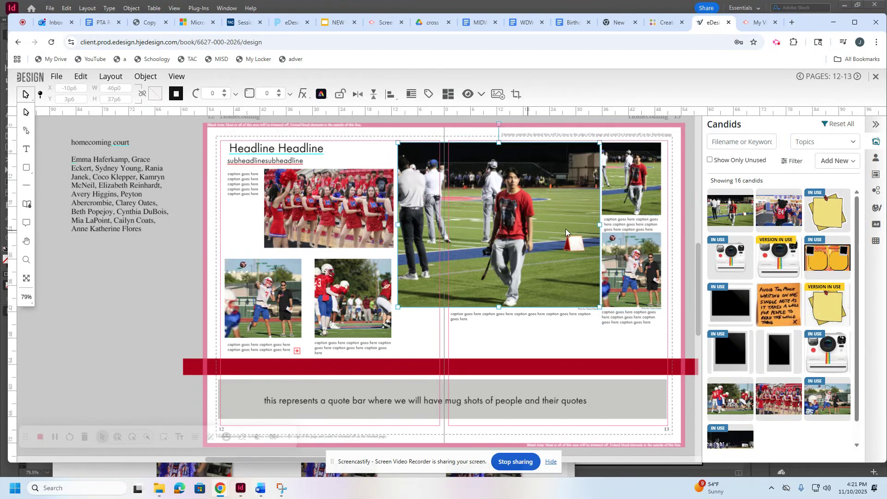
{"action": "left_click_drag", "start_coordinate": [834, 389], "coordinate": [352, 290]}
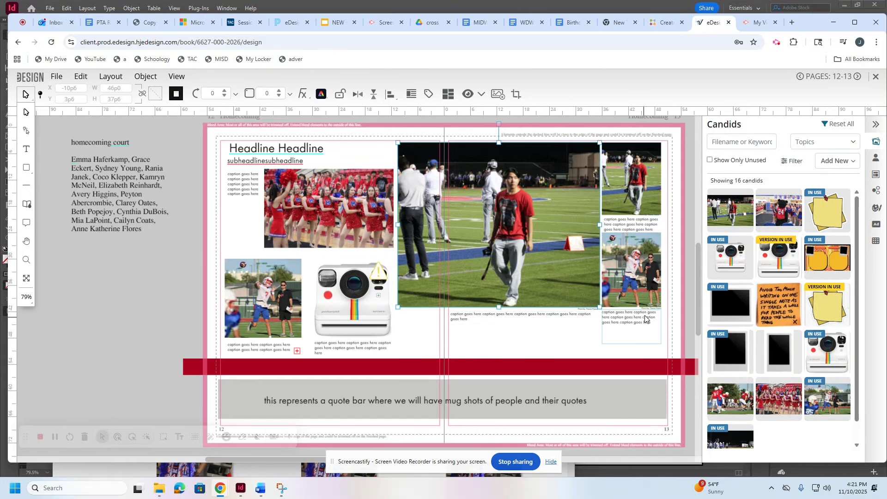
Step: Save the Homecoming spread and close it to return to the book ladder
{"action": "left_click", "coordinate": [343, 302]}
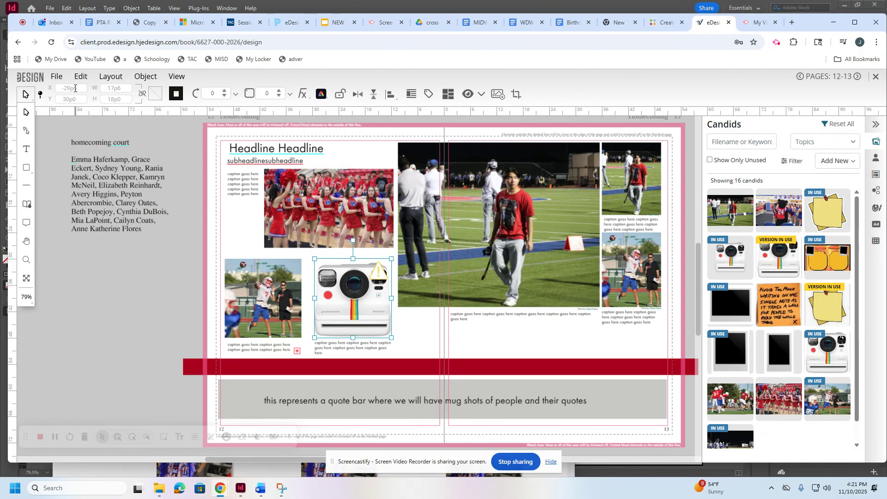
{"action": "left_click", "coordinate": [57, 78]}
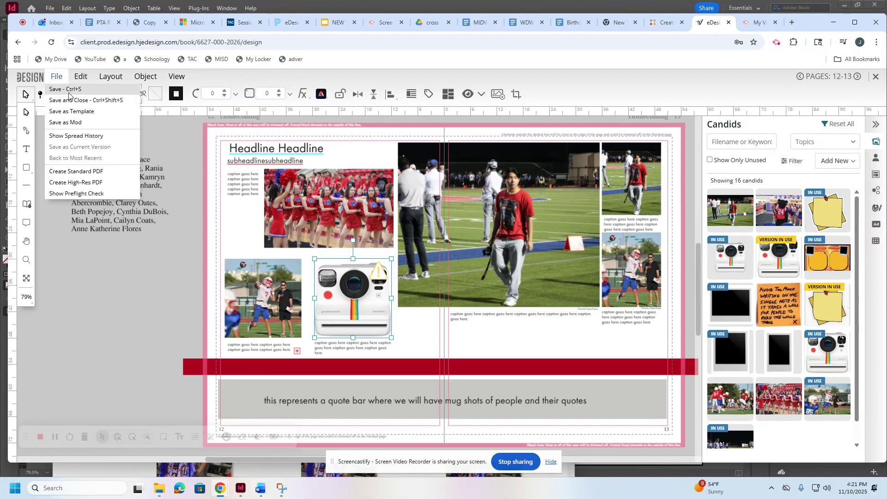
{"action": "left_click", "coordinate": [69, 92]}
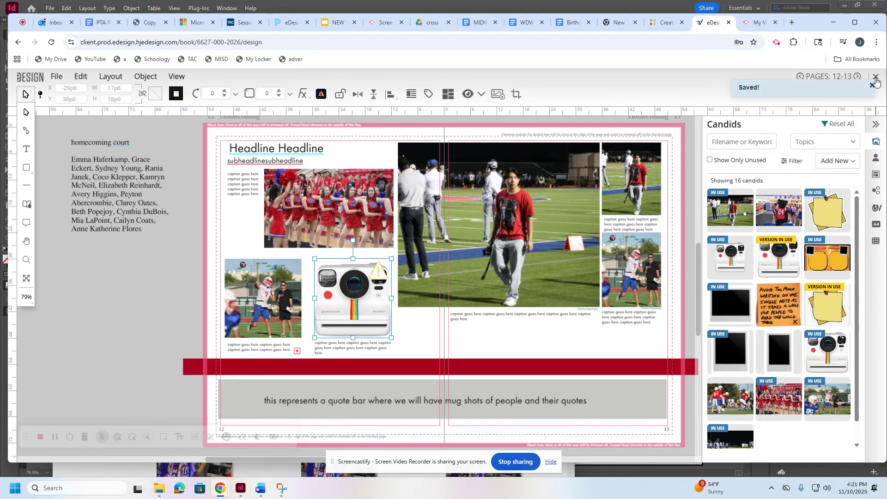
{"action": "left_click", "coordinate": [876, 78]}
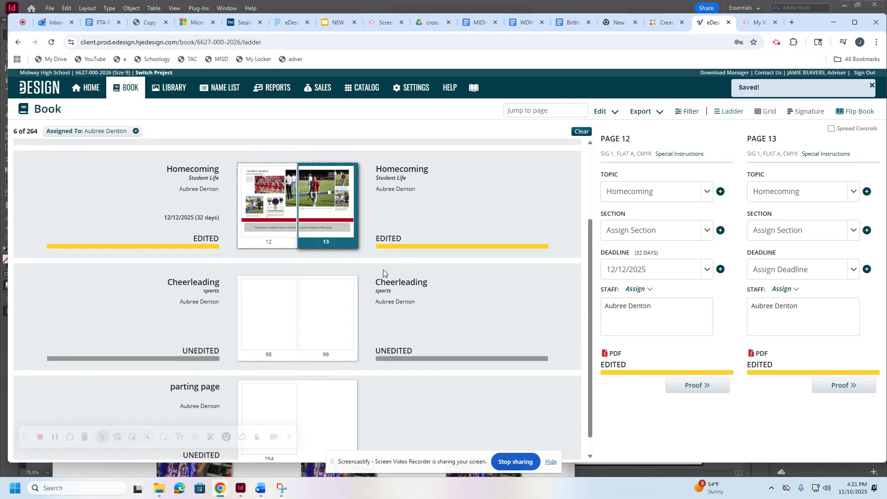